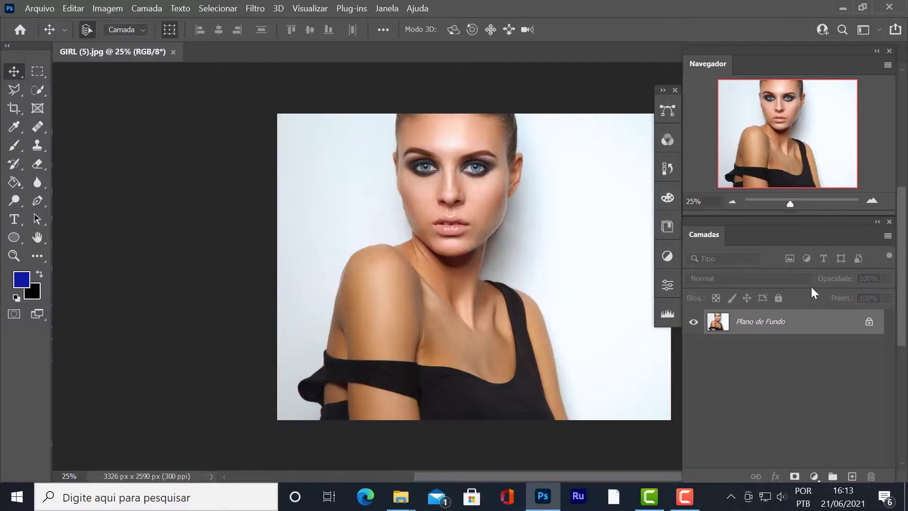
Add a Black & White adjustment layer and try Filtro Azul, Filtro Verde and Filtro Vermelho, ending on Preto Máximo
{"action": "key", "text": "ctrl+alt+shift+b"}
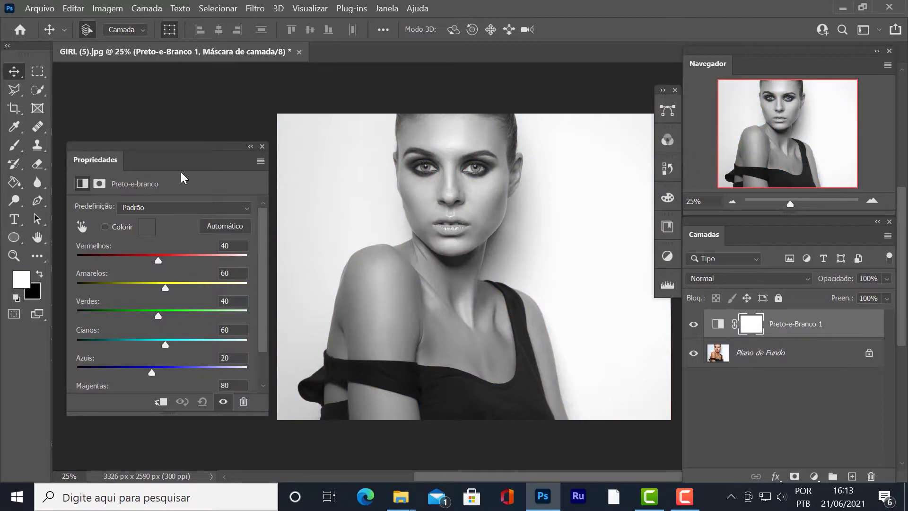
{"action": "left_click", "coordinate": [180, 207]}
{"action": "left_click", "coordinate": [156, 239]}
{"action": "left_click", "coordinate": [180, 206]}
{"action": "left_click", "coordinate": [142, 264]}
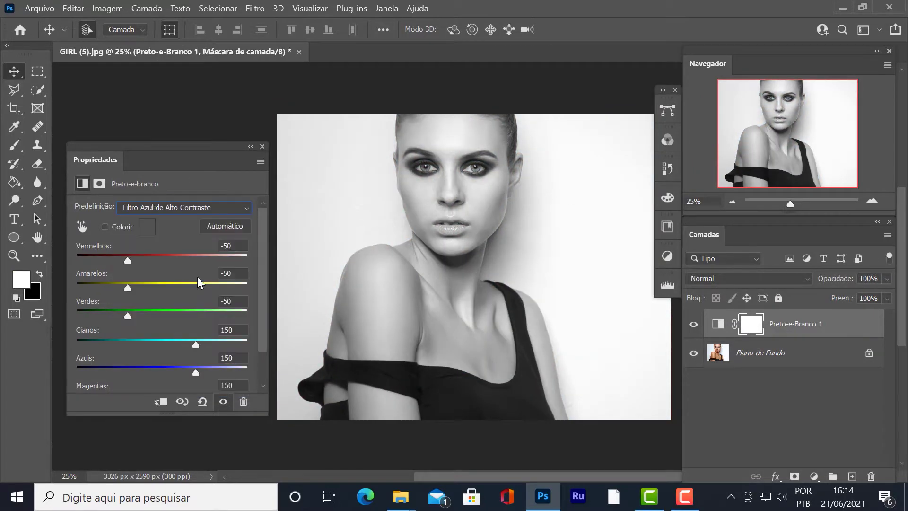
{"action": "left_click", "coordinate": [225, 210]}
{"action": "left_click", "coordinate": [182, 290]}
{"action": "left_click", "coordinate": [222, 208]}
{"action": "left_click", "coordinate": [164, 323]}
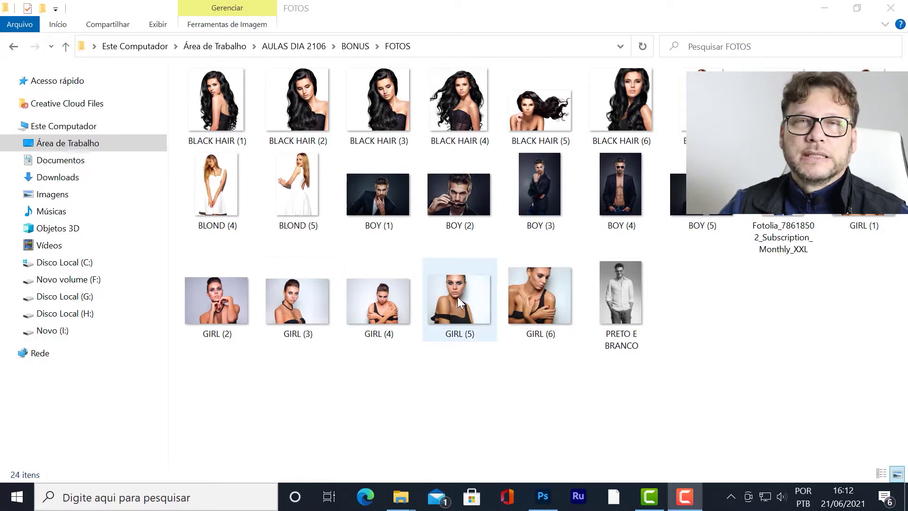
Drag the GIRL (5) photo from the FOTOS folder over to Photoshop
{"action": "mouse_move", "coordinate": [458, 297]}
{"action": "left_mouse_down"}
{"action": "mouse_move", "coordinate": [548, 500]}
{"action": "mouse_move", "coordinate": [558, 367]}
{"action": "mouse_move", "coordinate": [557, 384]}
{"action": "left_mouse_up"}
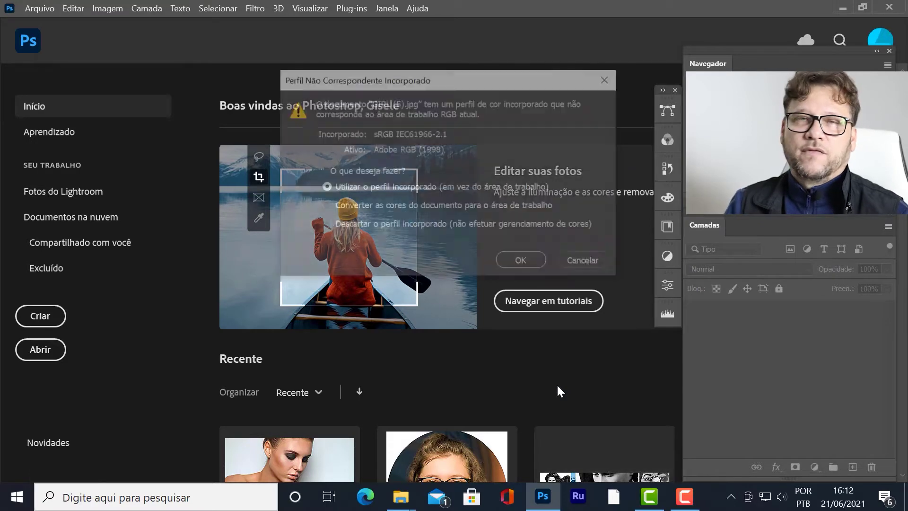
Keep the embedded colour profile so GIRL (5).jpg opens as a document
{"action": "key", "text": "Return"}
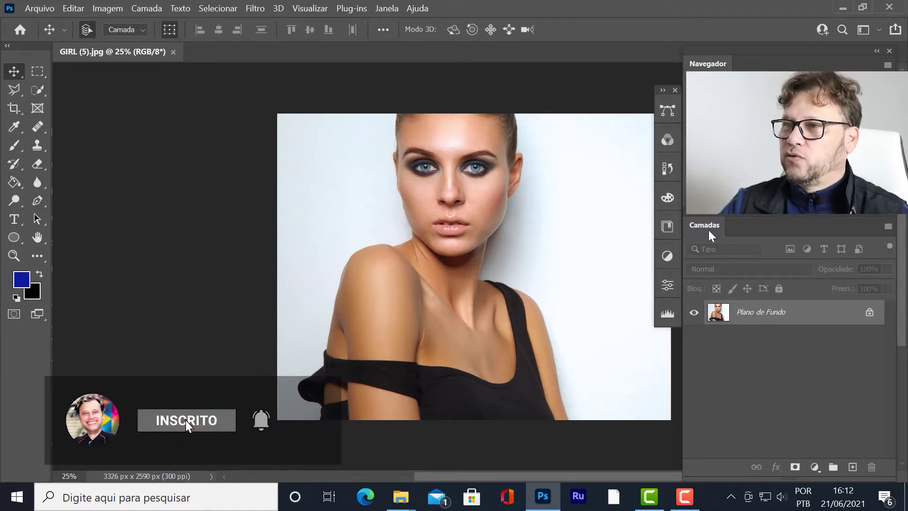
{"action": "left_click_drag", "start_coordinate": [696, 232], "coordinate": [487, 244]}
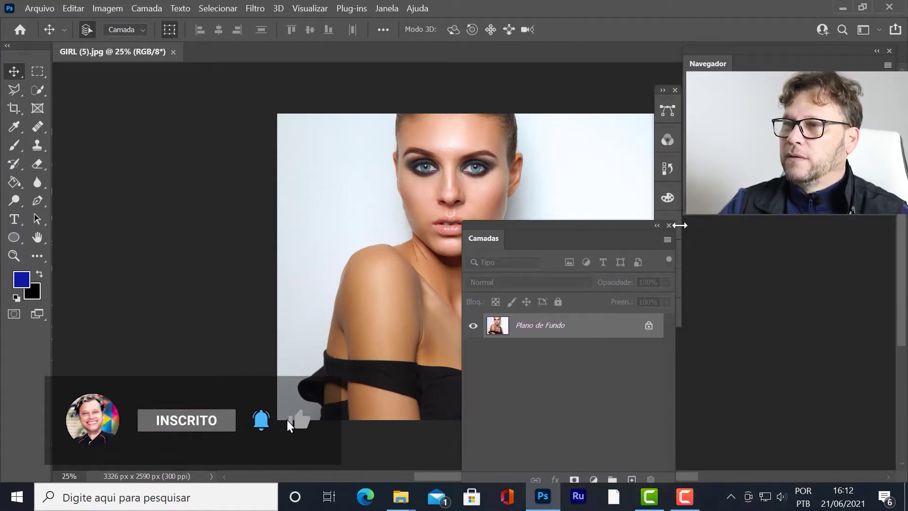
{"action": "left_click", "coordinate": [670, 226]}
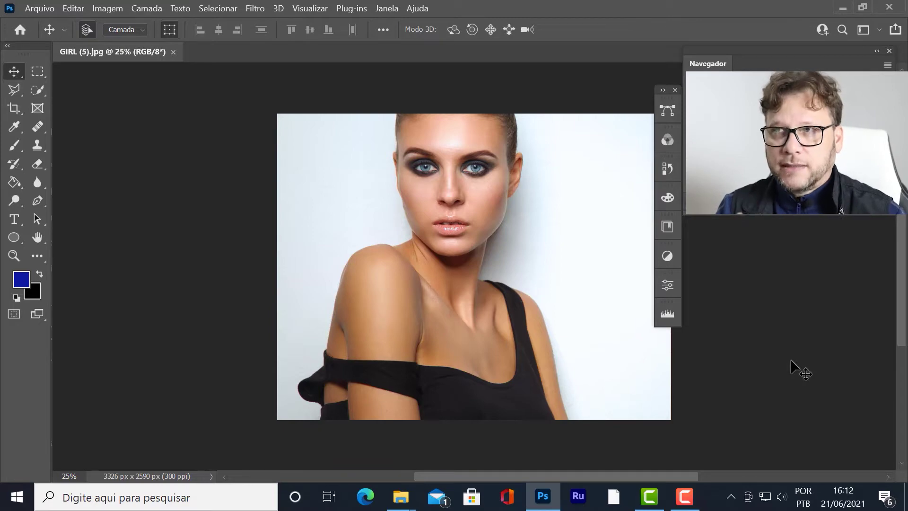
{"action": "left_click", "coordinate": [381, 8]}
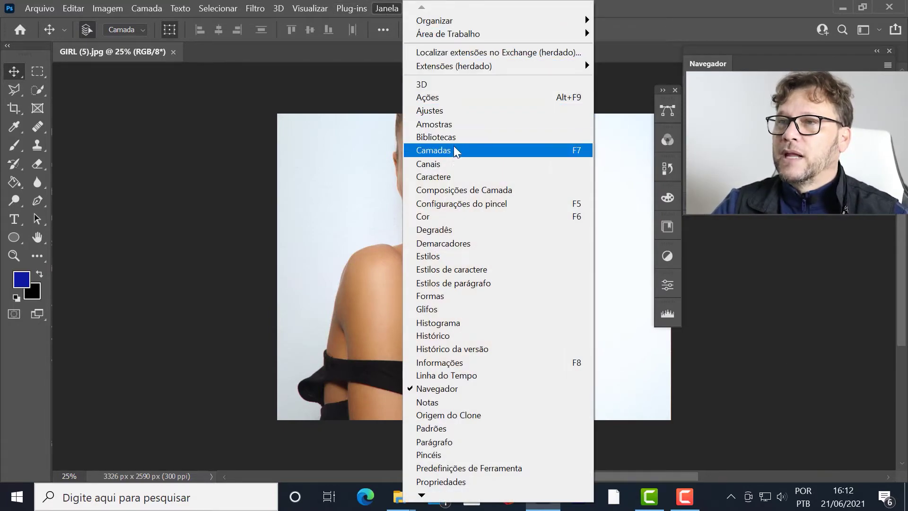
{"action": "left_click", "coordinate": [528, 150]}
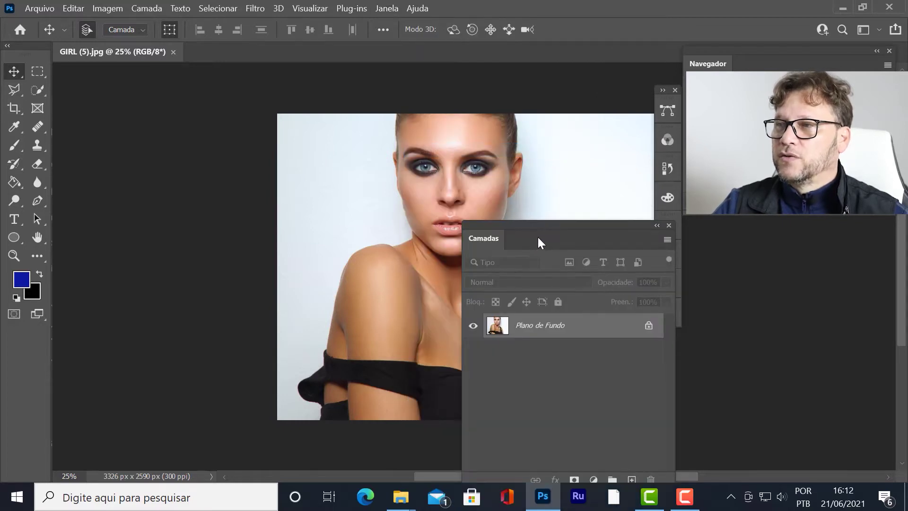
{"action": "left_click_drag", "start_coordinate": [538, 237], "coordinate": [757, 240]}
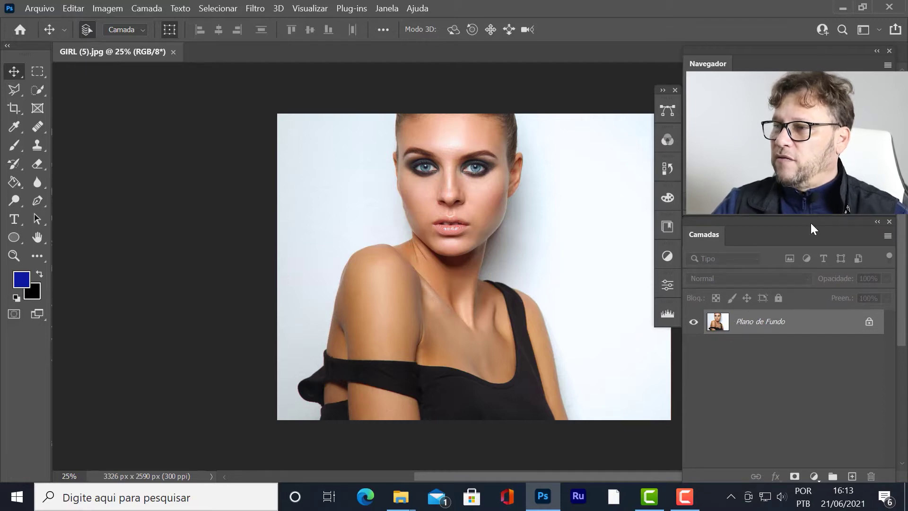
Add a Preto-e-branco adjustment layer from the Layers panel and move its Properties panel left
{"action": "left_click", "coordinate": [815, 477]}
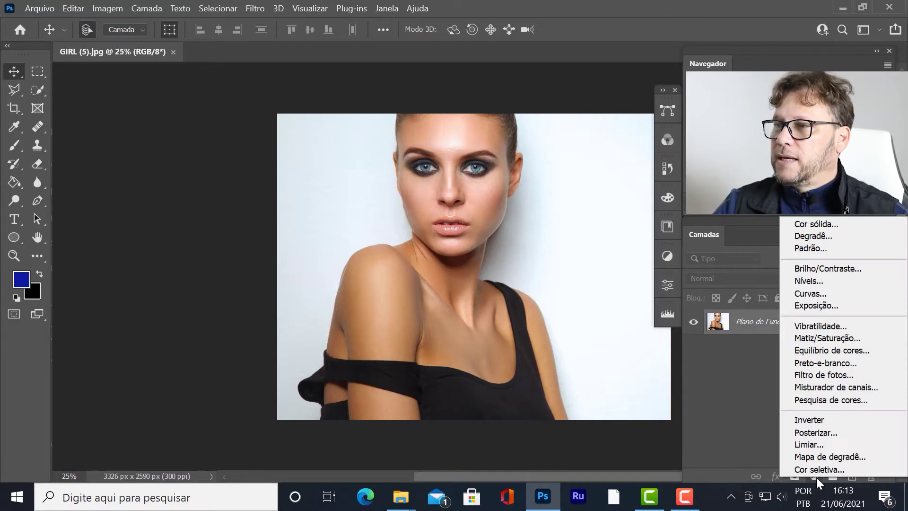
{"action": "left_click", "coordinate": [821, 363]}
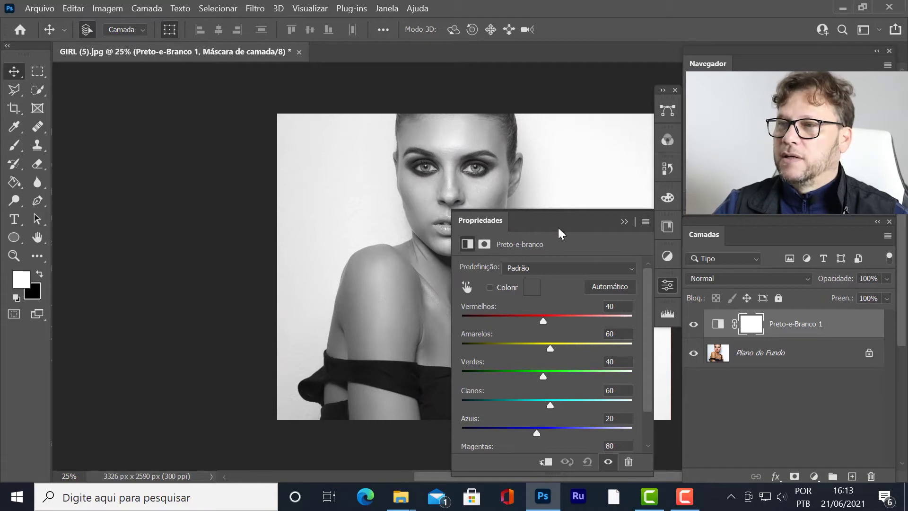
{"action": "left_click_drag", "start_coordinate": [503, 227], "coordinate": [113, 167]}
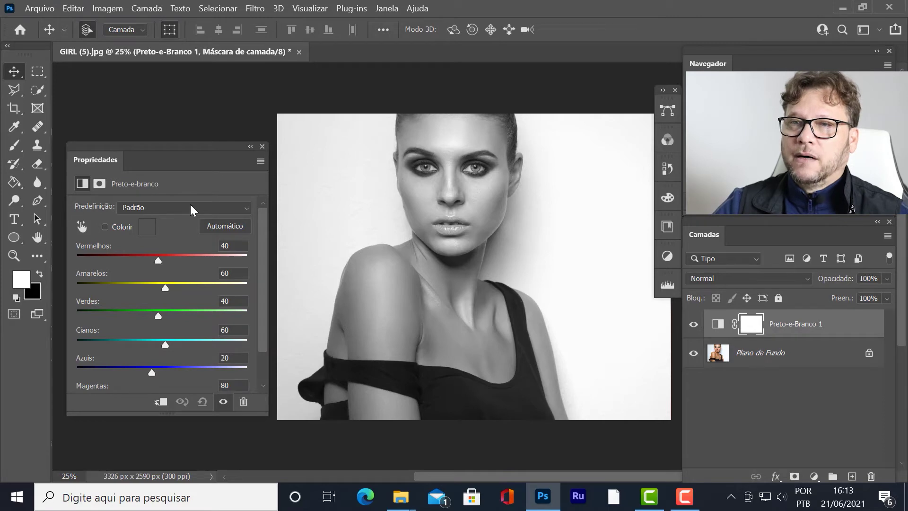
Try the Filtro Azul, Mais Escuro and Filtro Verde presets, settling on Filtro Azul de Alto Contraste
{"action": "left_click", "coordinate": [190, 207]}
{"action": "left_click", "coordinate": [173, 245]}
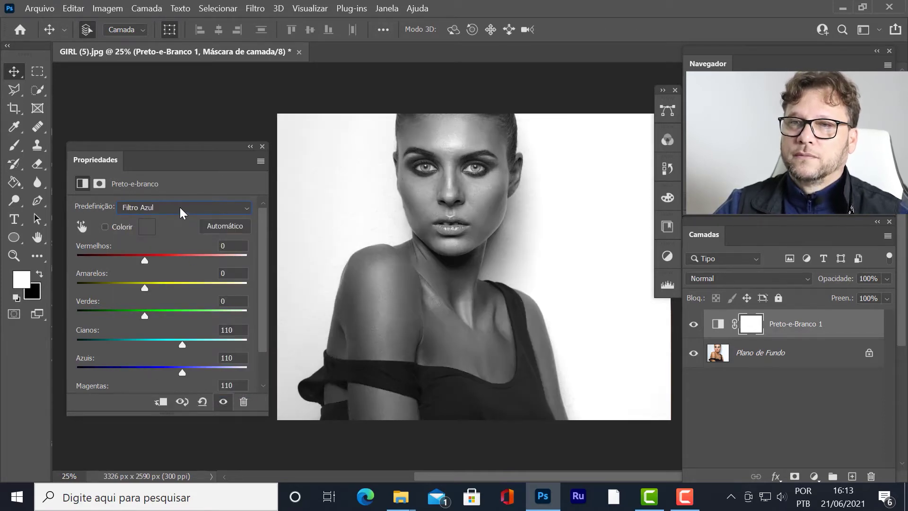
{"action": "left_click", "coordinate": [180, 207]}
{"action": "left_click", "coordinate": [173, 254]}
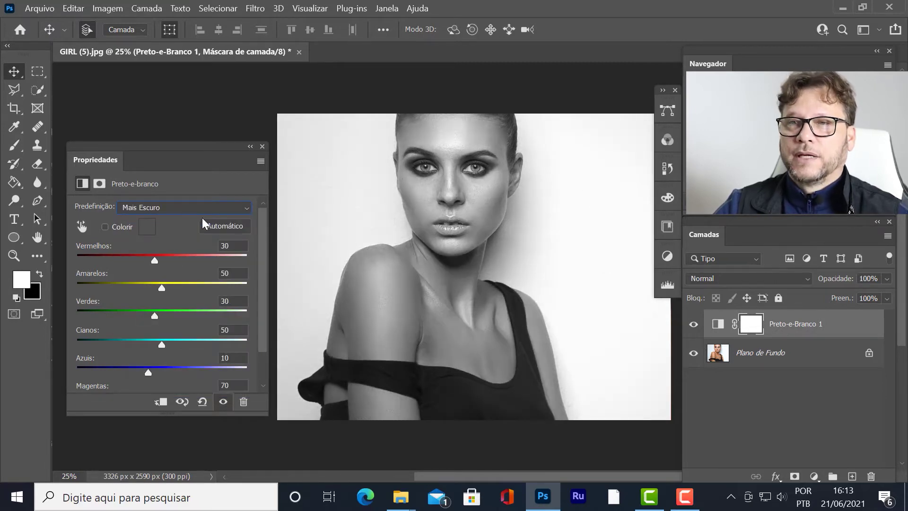
{"action": "left_click", "coordinate": [206, 206]}
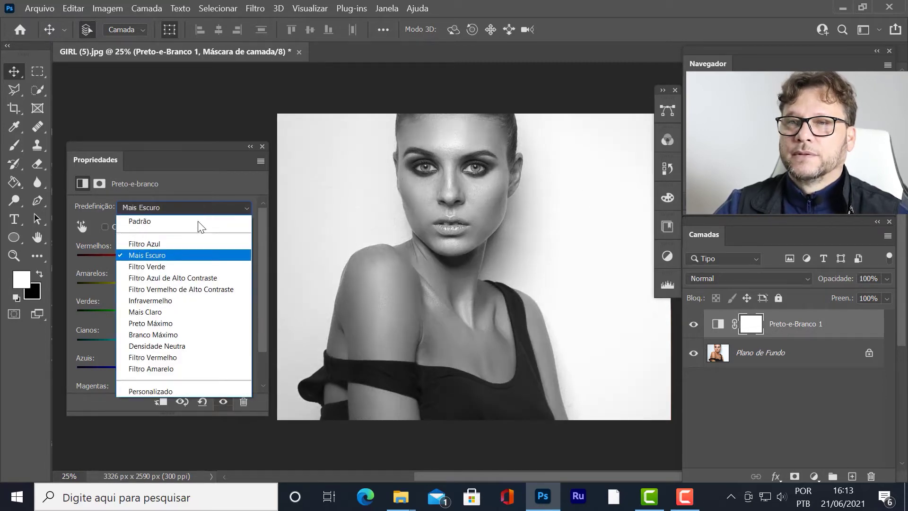
{"action": "left_click", "coordinate": [177, 266]}
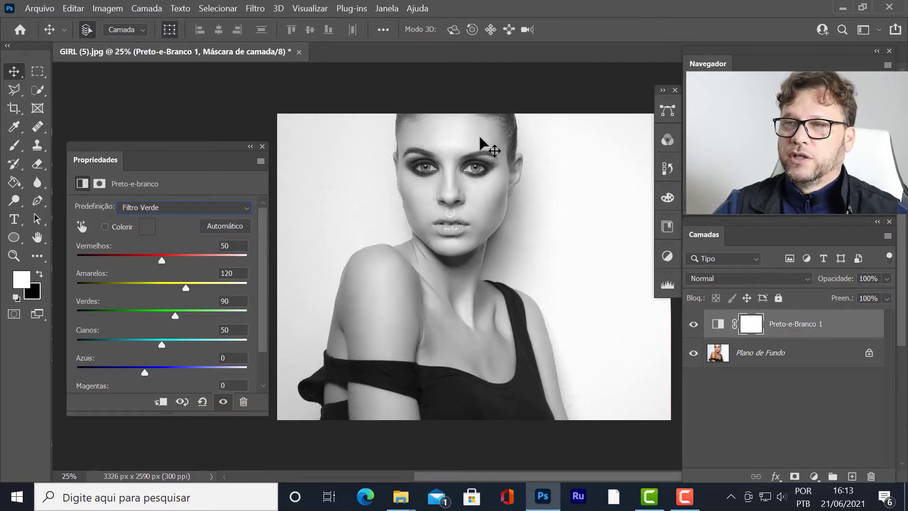
{"action": "left_click", "coordinate": [234, 207]}
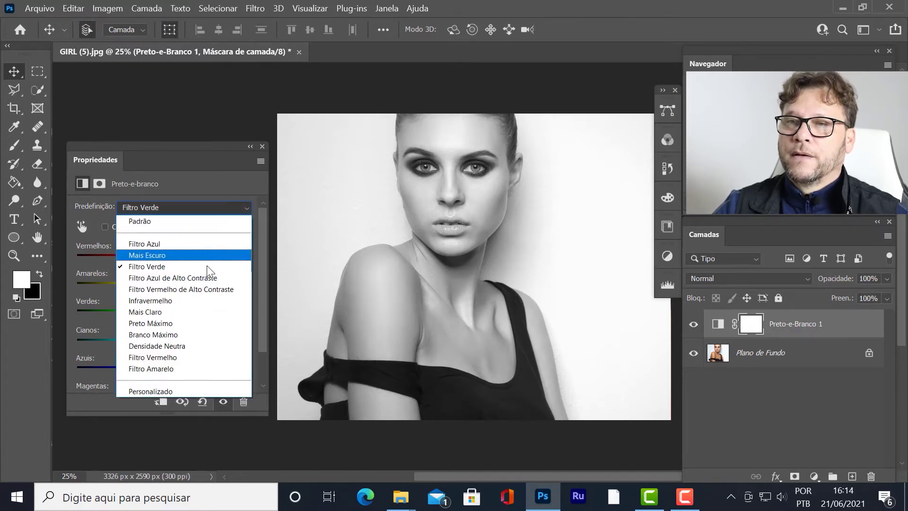
{"action": "left_click", "coordinate": [198, 278]}
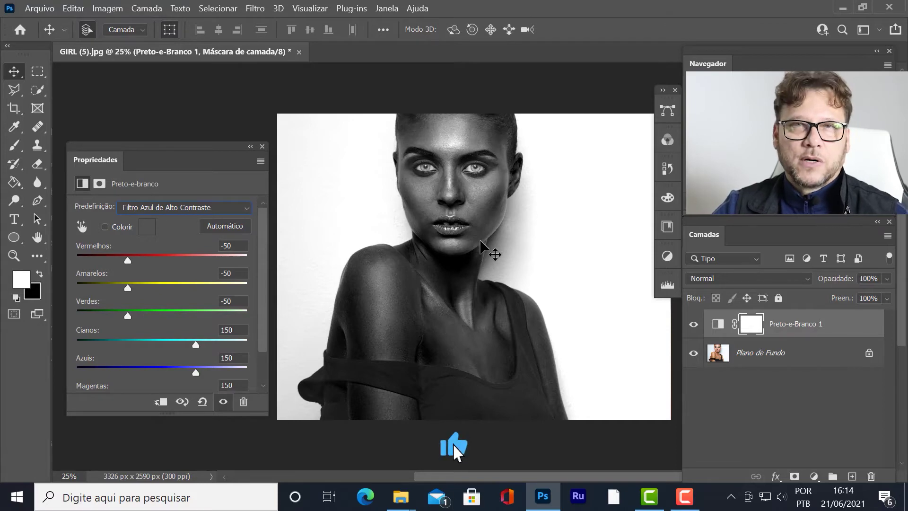
Try Filtro Vermelho de Alto Contraste, Mais Claro and Preto Máximo, then apply Branco Máximo
{"action": "left_click", "coordinate": [226, 208]}
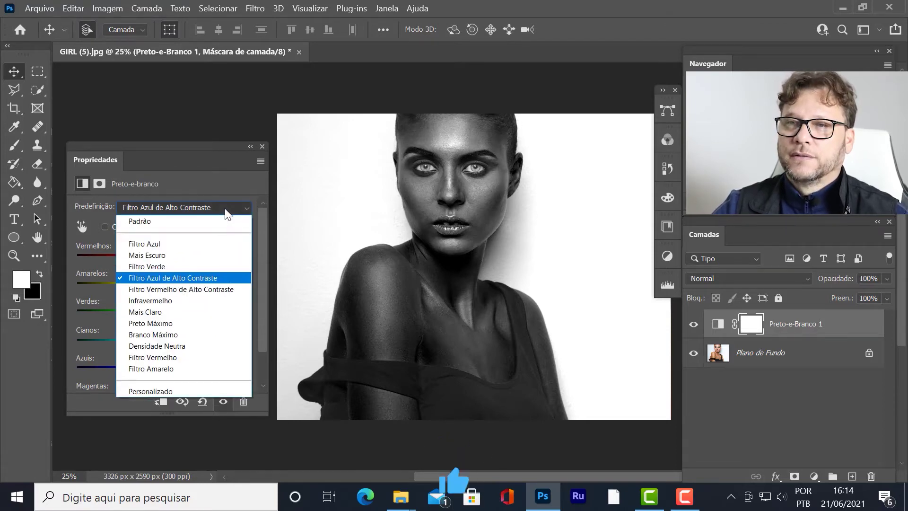
{"action": "left_click", "coordinate": [195, 289]}
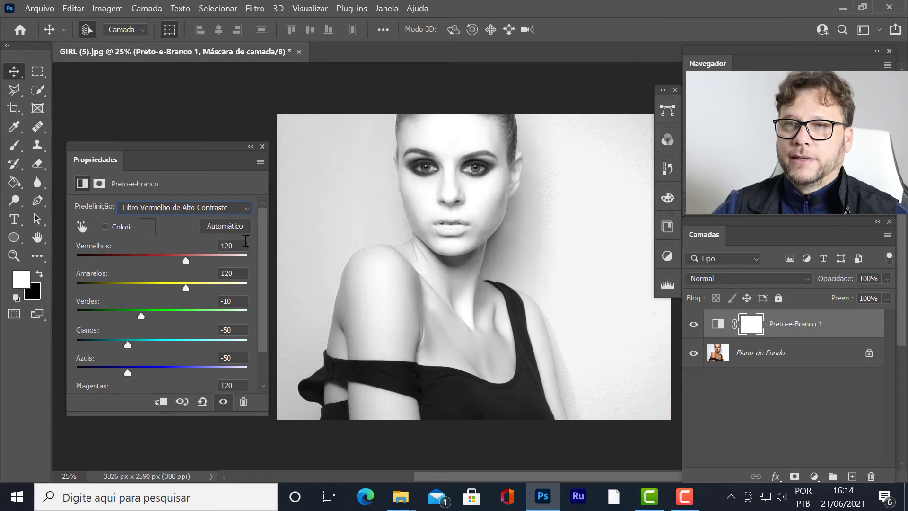
{"action": "left_click", "coordinate": [216, 207]}
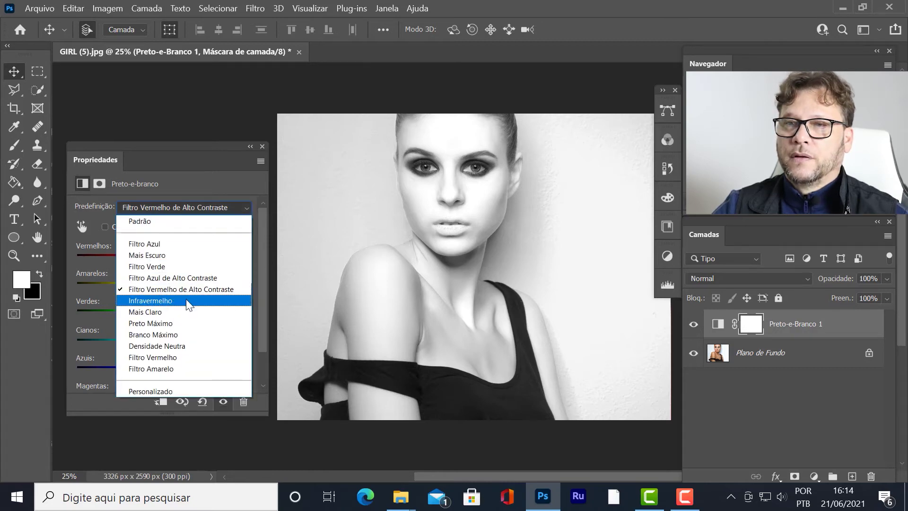
{"action": "left_click", "coordinate": [181, 313]}
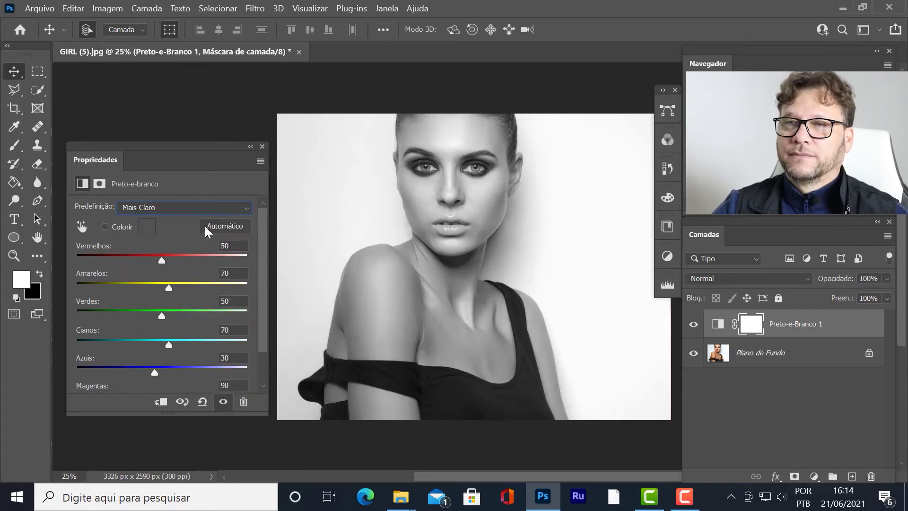
{"action": "left_click", "coordinate": [216, 207]}
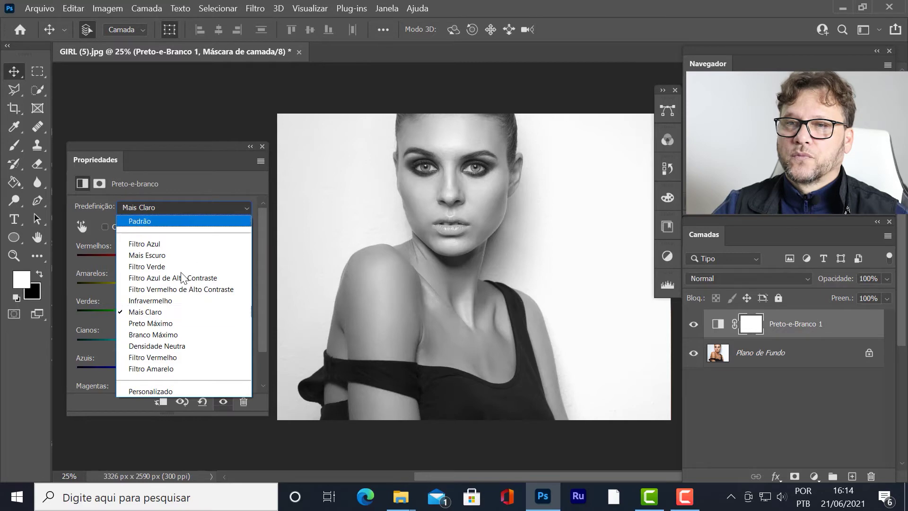
{"action": "left_click", "coordinate": [163, 323]}
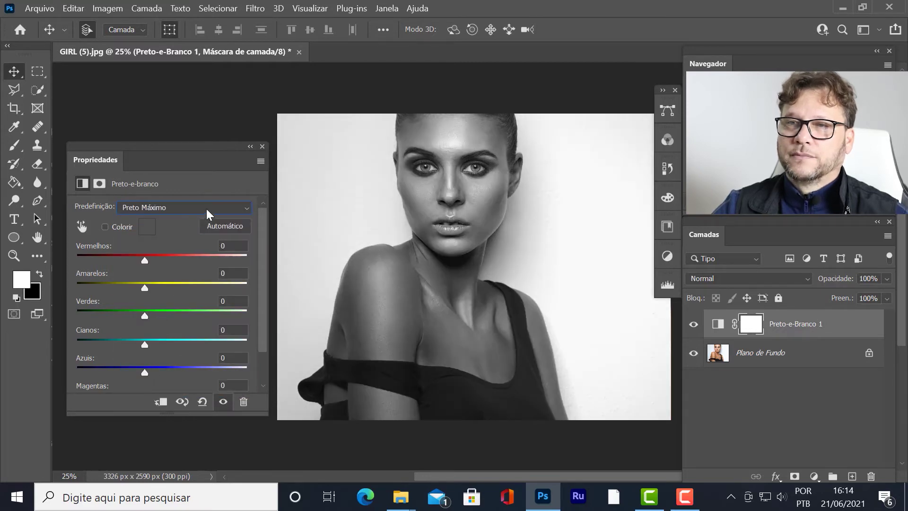
{"action": "left_click", "coordinate": [207, 208]}
{"action": "left_click", "coordinate": [167, 336]}
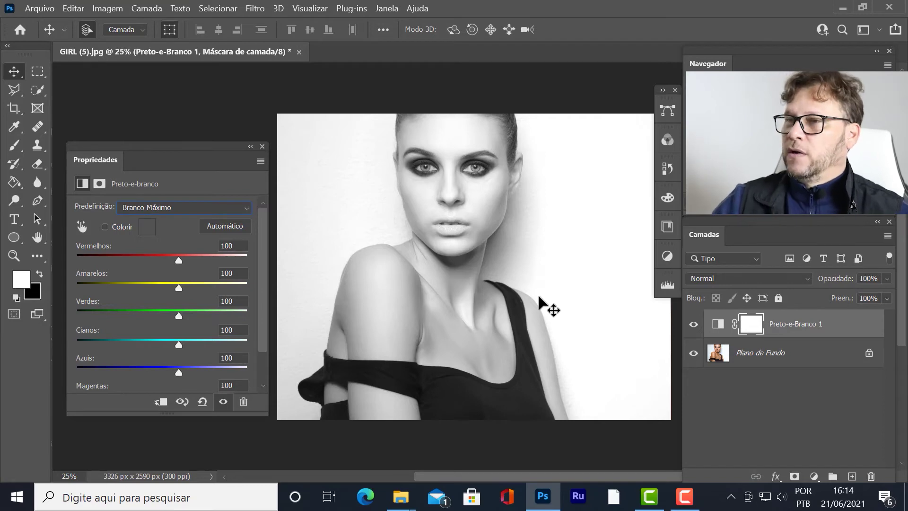
Set up Export As for a 3326 × 2590 JPG with Qualidade at 100%
{"action": "left_click", "coordinate": [30, 9]}
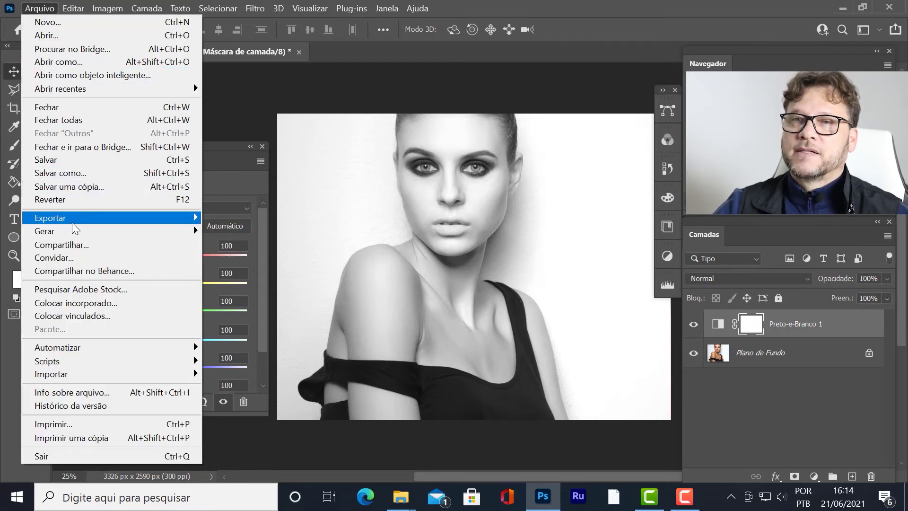
{"action": "mouse_move", "coordinate": [50, 218]}
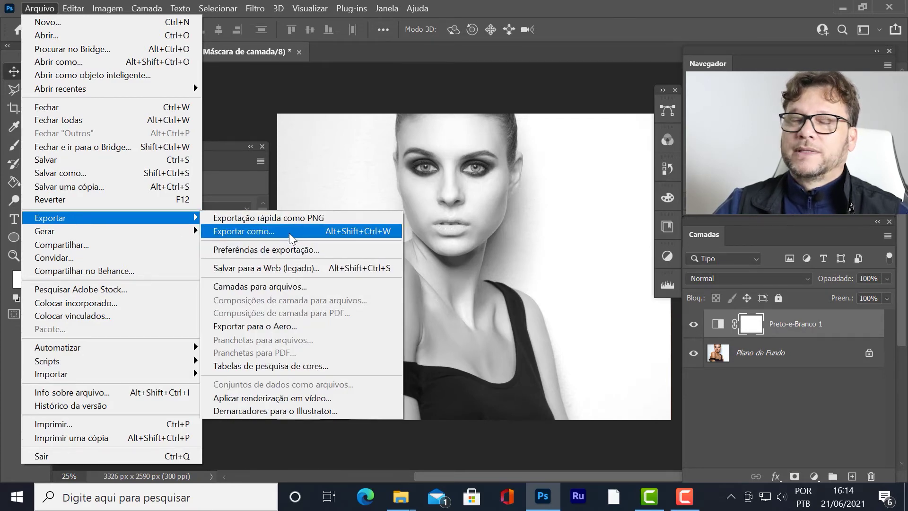
{"action": "left_click", "coordinate": [289, 234]}
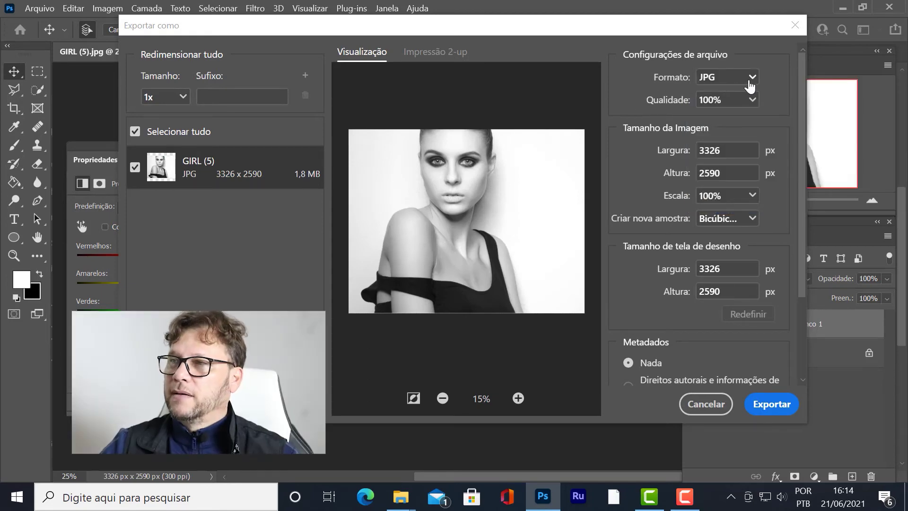
{"action": "left_click", "coordinate": [746, 115]}
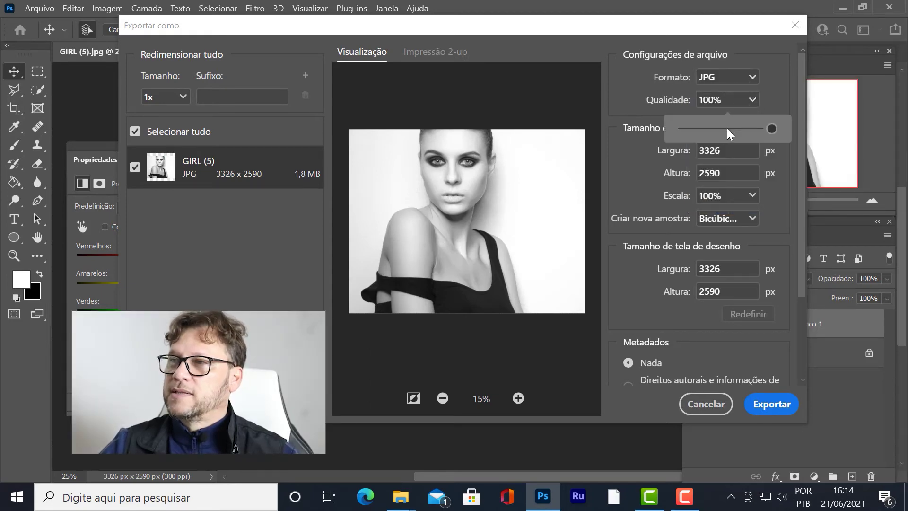
{"action": "left_click", "coordinate": [727, 129]}
{"action": "left_click_drag", "start_coordinate": [759, 127], "coordinate": [799, 132]}
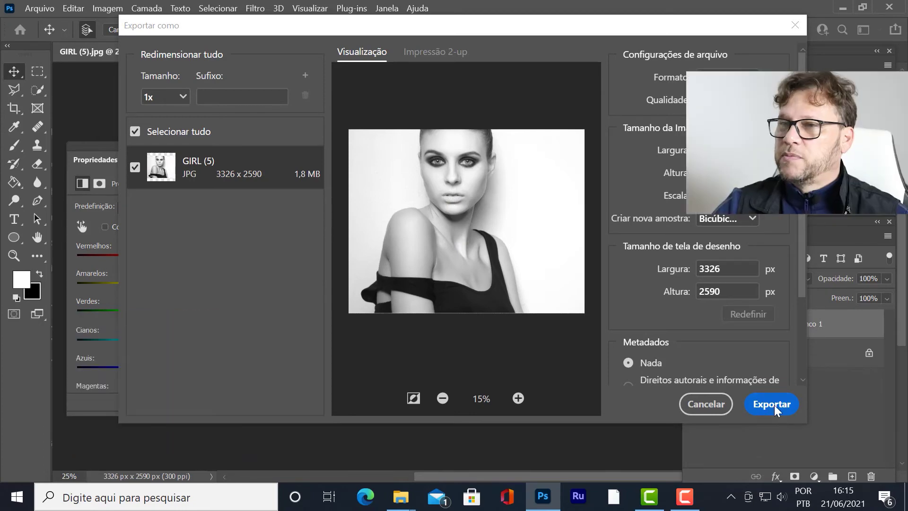
Export the JPG into FOTOS, appending 'peb' to the GIRL (5) file name
{"action": "left_click", "coordinate": [774, 405]}
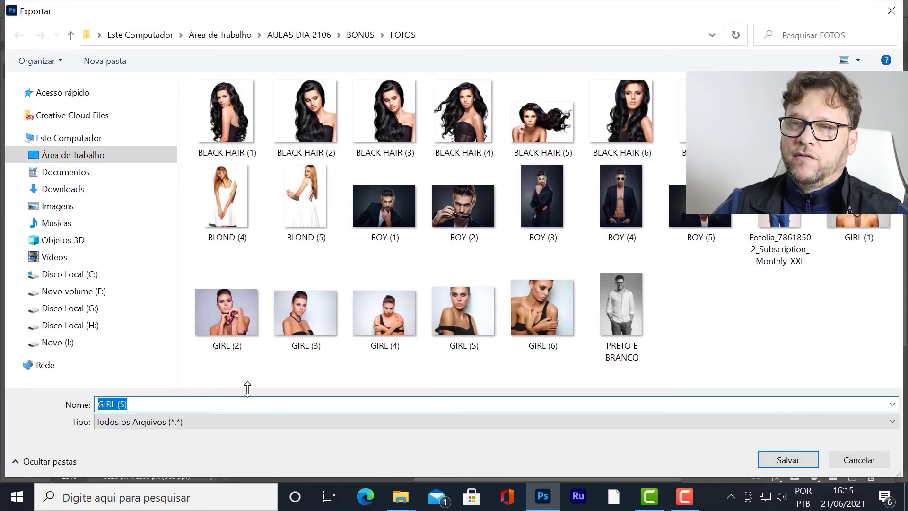
{"action": "left_click", "coordinate": [152, 403]}
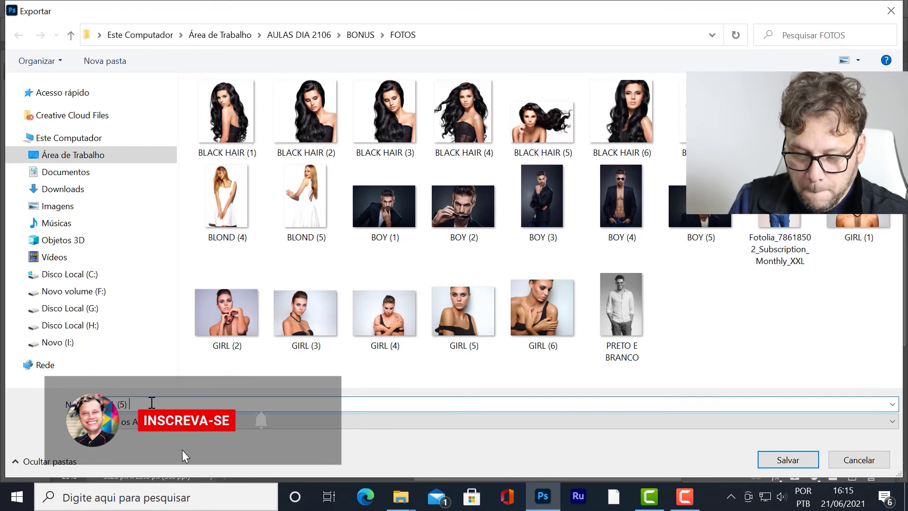
{"action": "type", "text": "pe"}
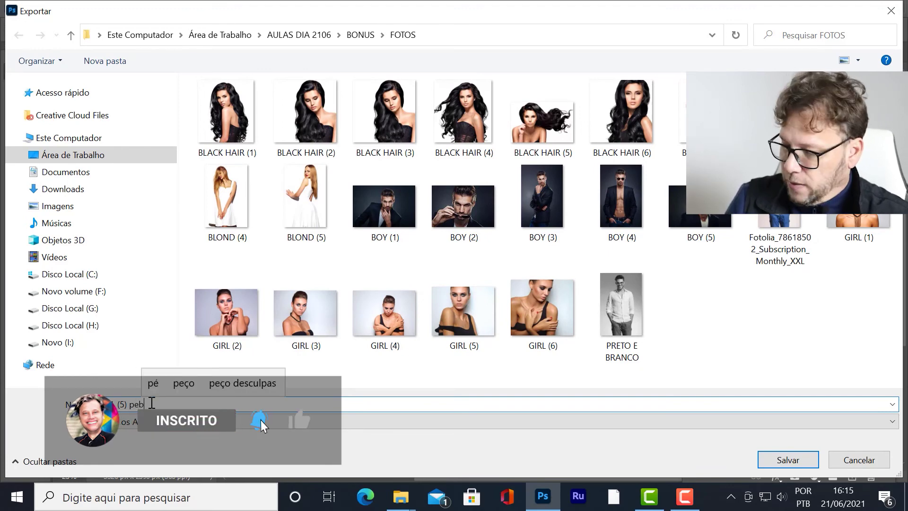
{"action": "type", "text": "b"}
{"action": "key", "text": "Return"}
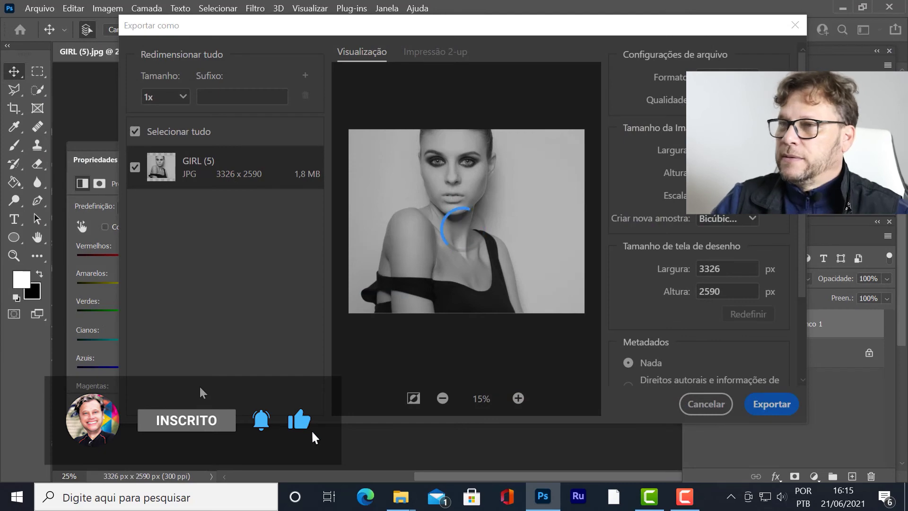